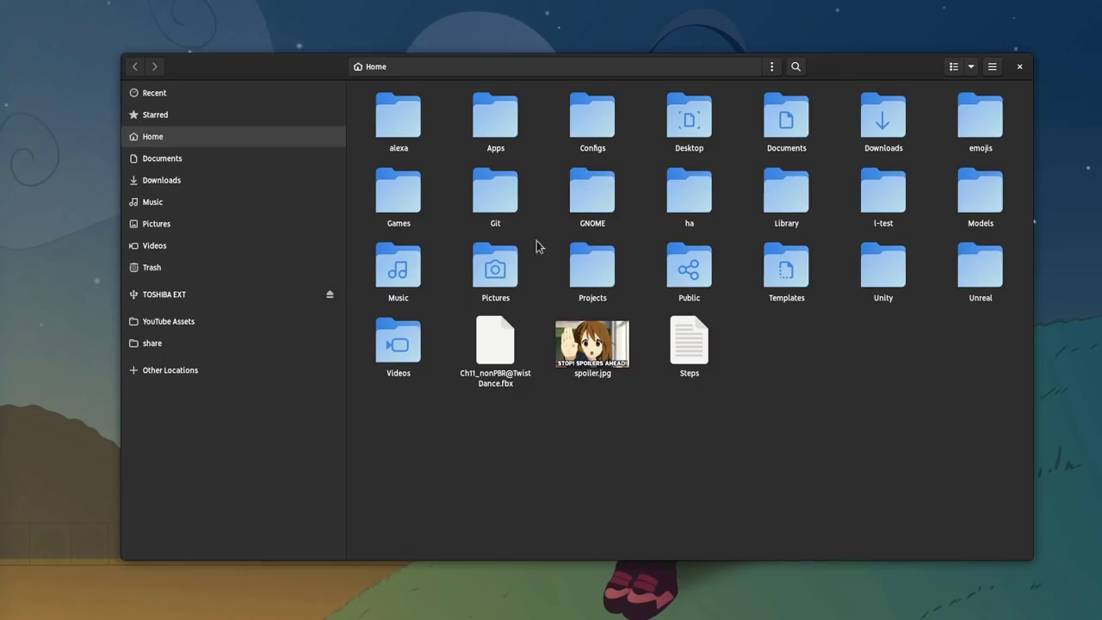
Step: Check the Home folder's background options in Files v42 and switch the folder to list view
right_click(652, 162)
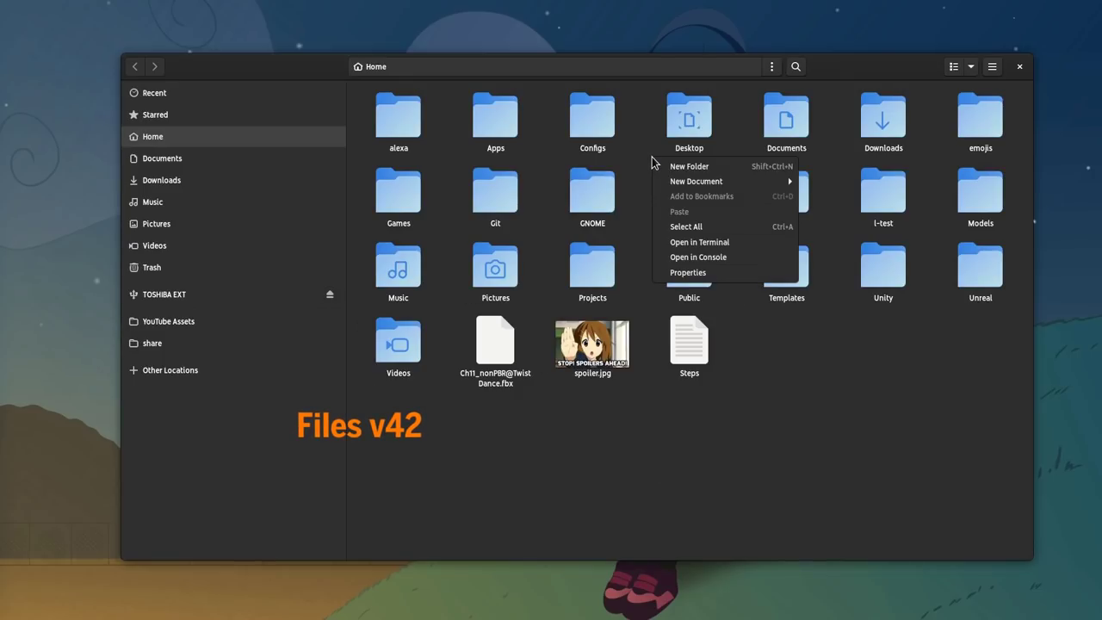
left_click(913, 131)
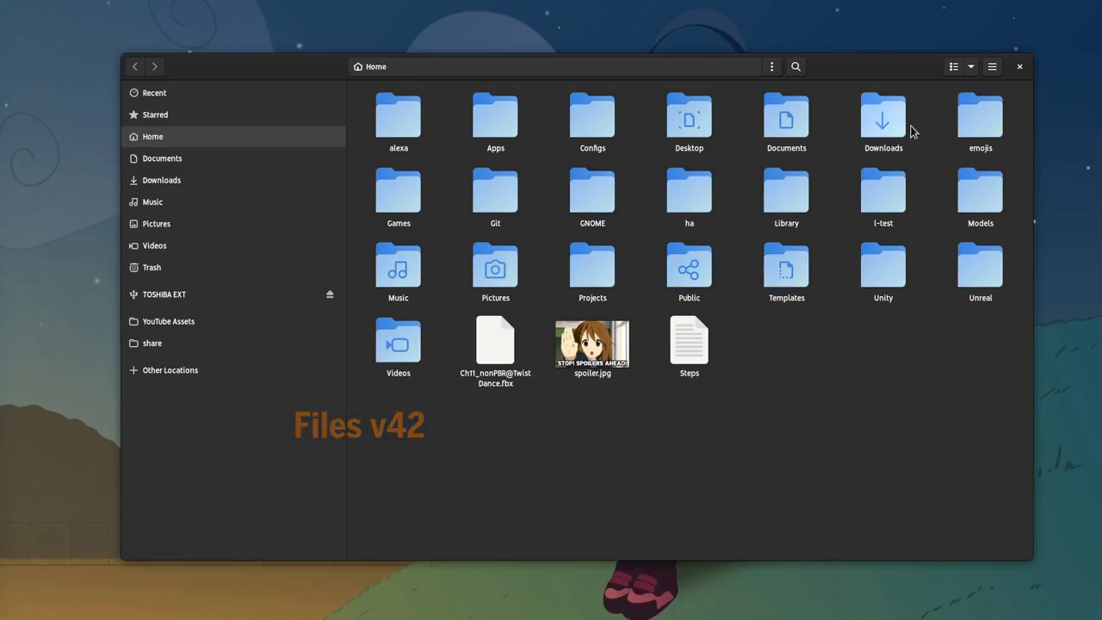
left_click(960, 70)
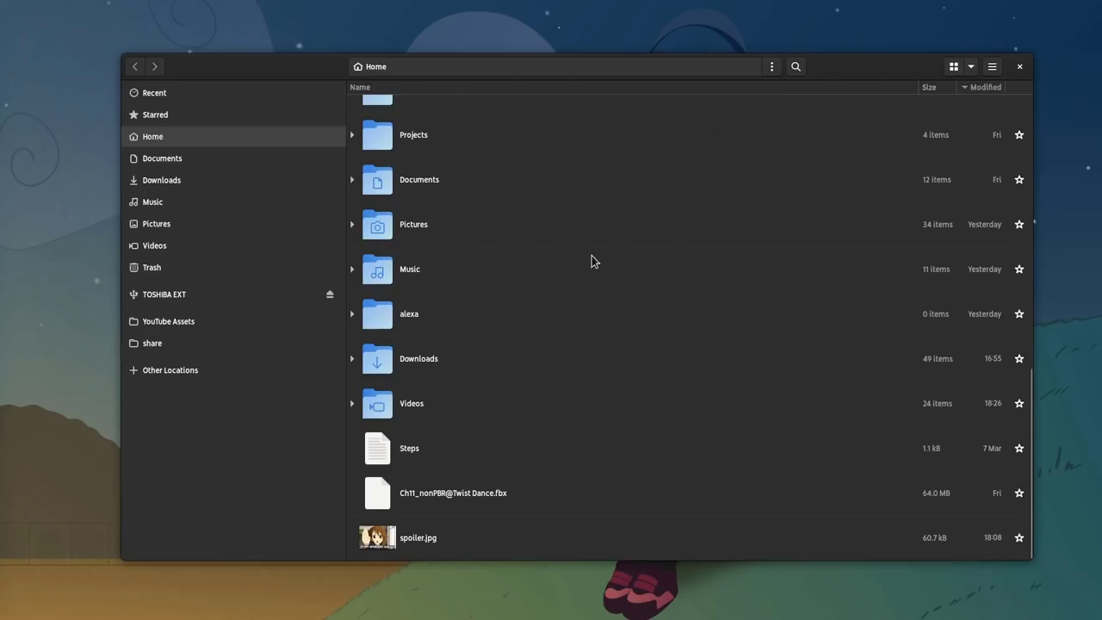
scroll(603, 308, "up", 5)
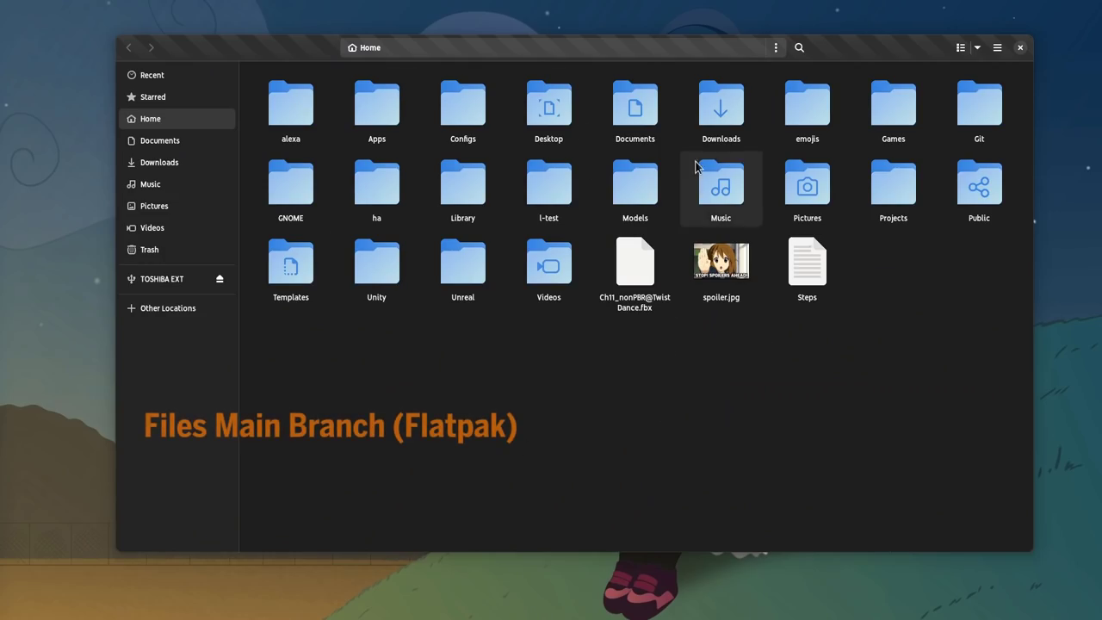
Step: Review the actions available for the l-test folder and for a rubber-band selection spanning Templates to Downloads in grid view
right_click(562, 206)
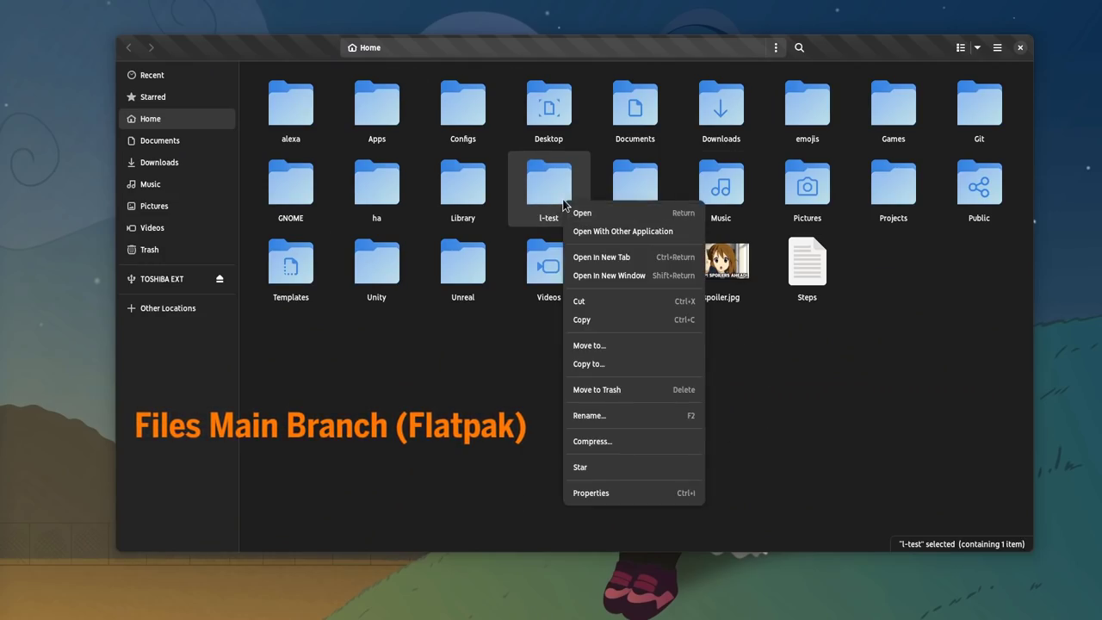
left_click(782, 379)
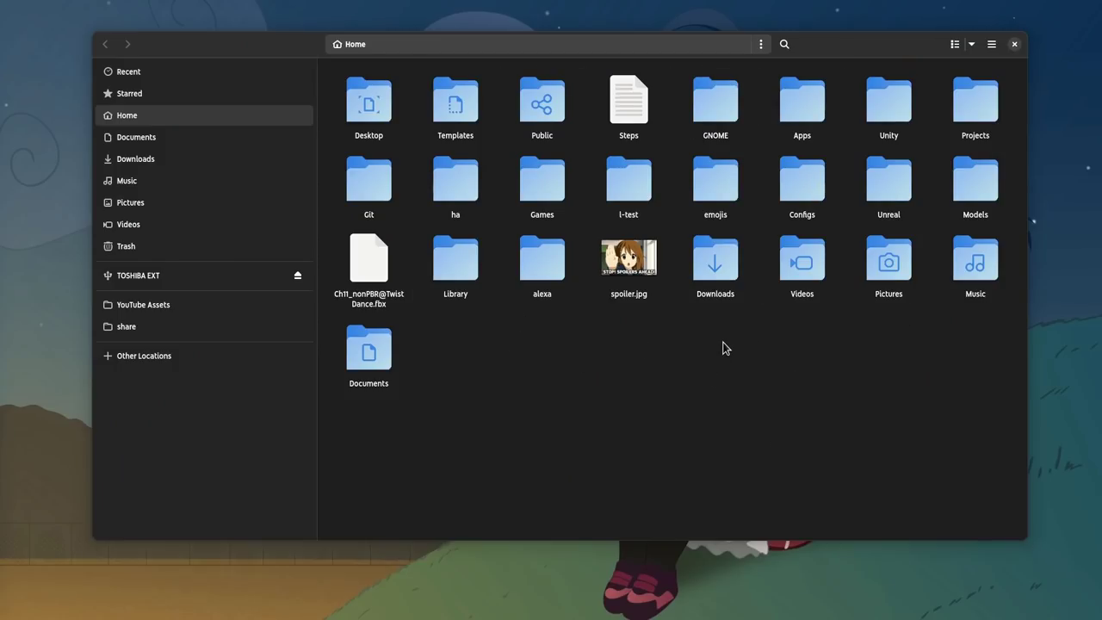
left_click_drag(723, 348, 457, 127)
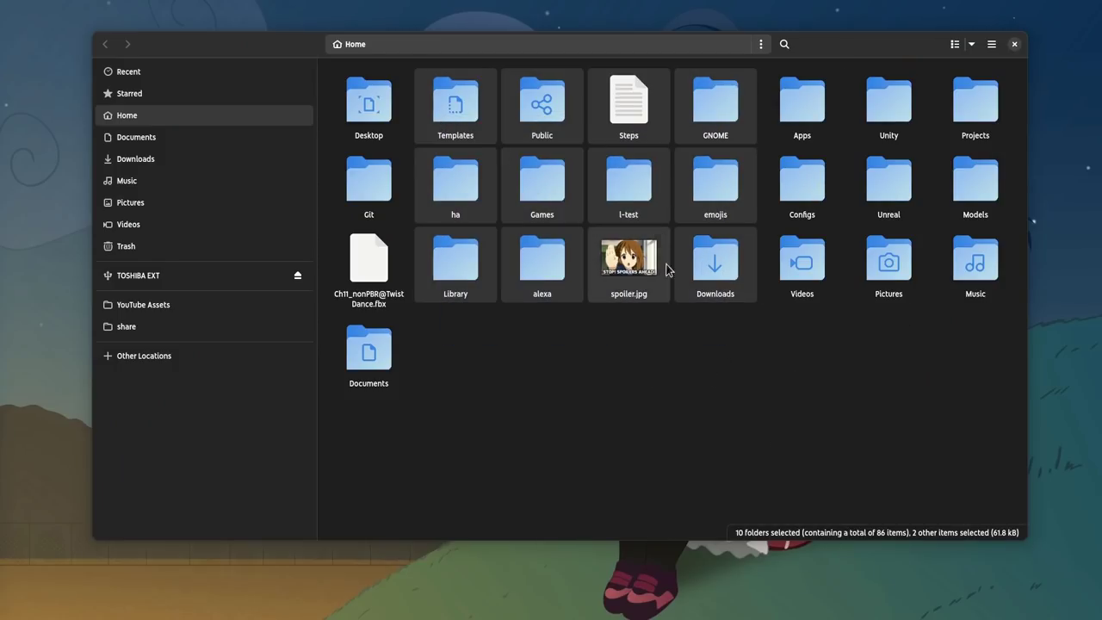
right_click(645, 174)
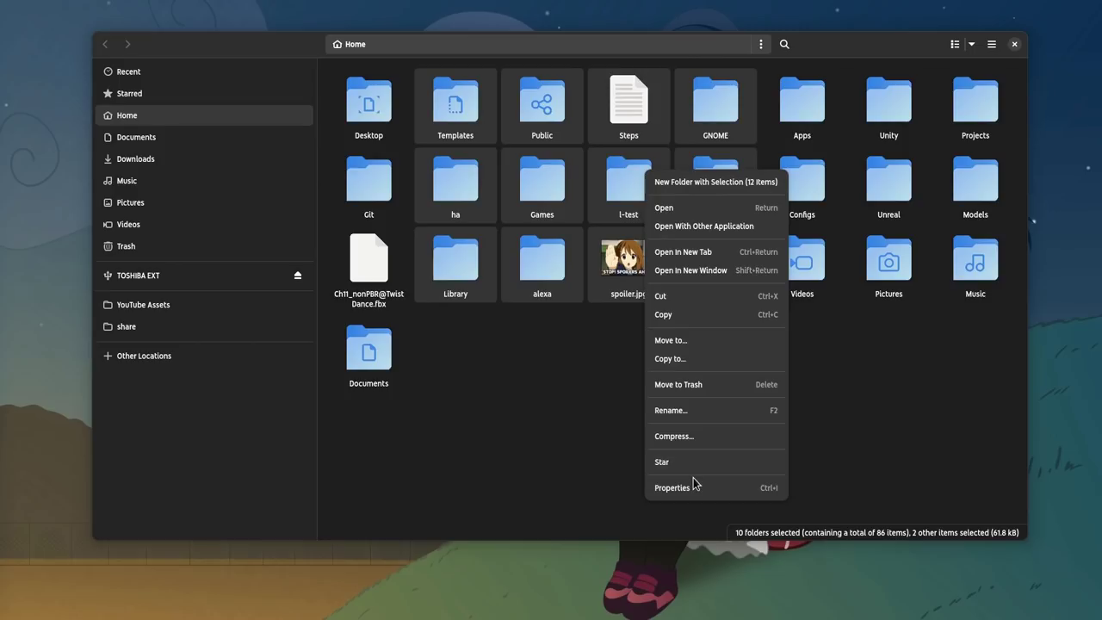
left_click(823, 322)
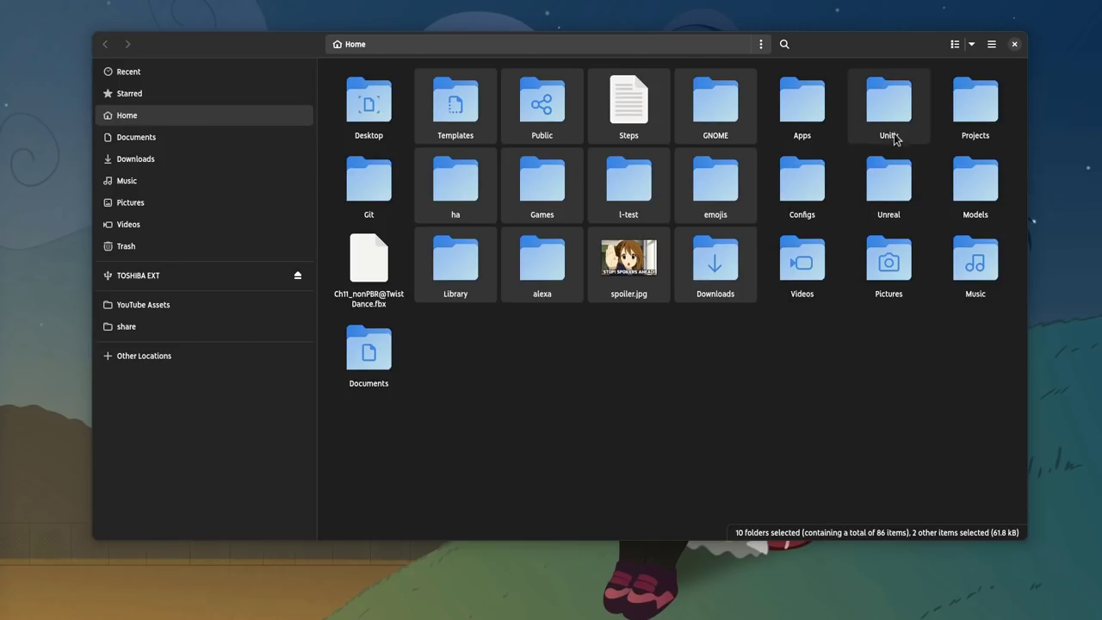
Step: Switch the Home folder to list view and try a rubber-band selection across its rows
left_click(955, 44)
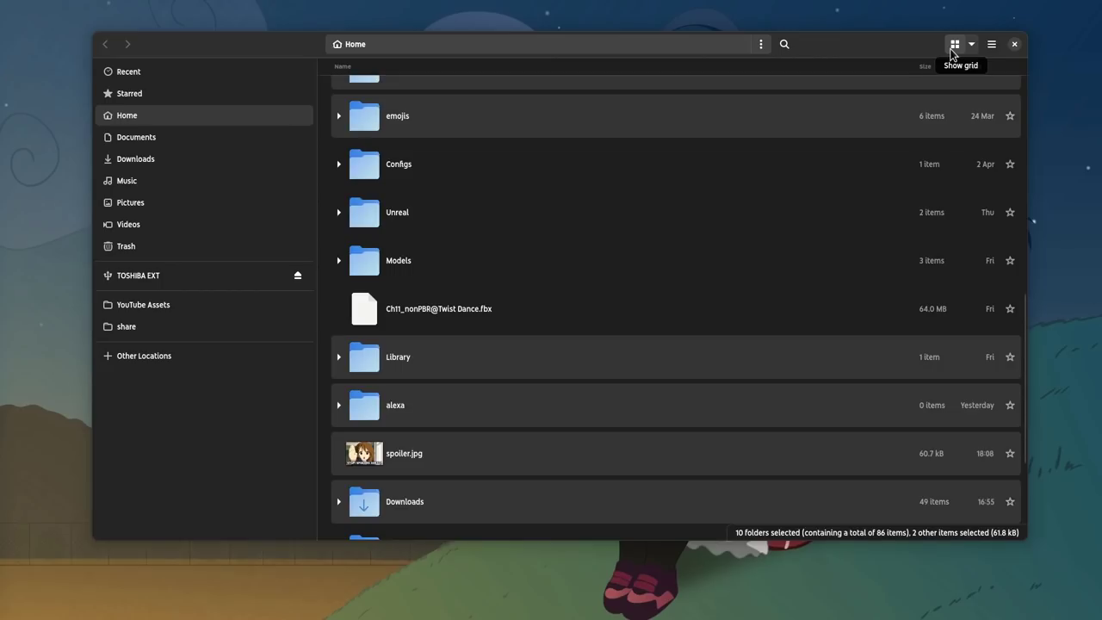
left_click_drag(815, 163, 575, 472)
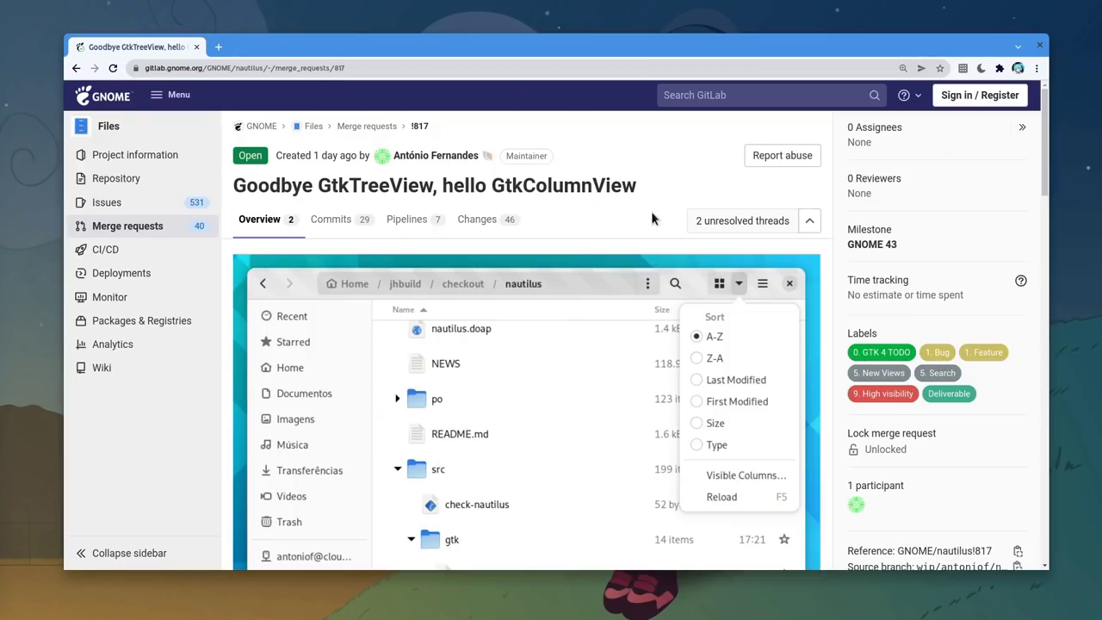
Step: Read the title of the GNOME Files merge request !817 in the web browser
triple_click(588, 185)
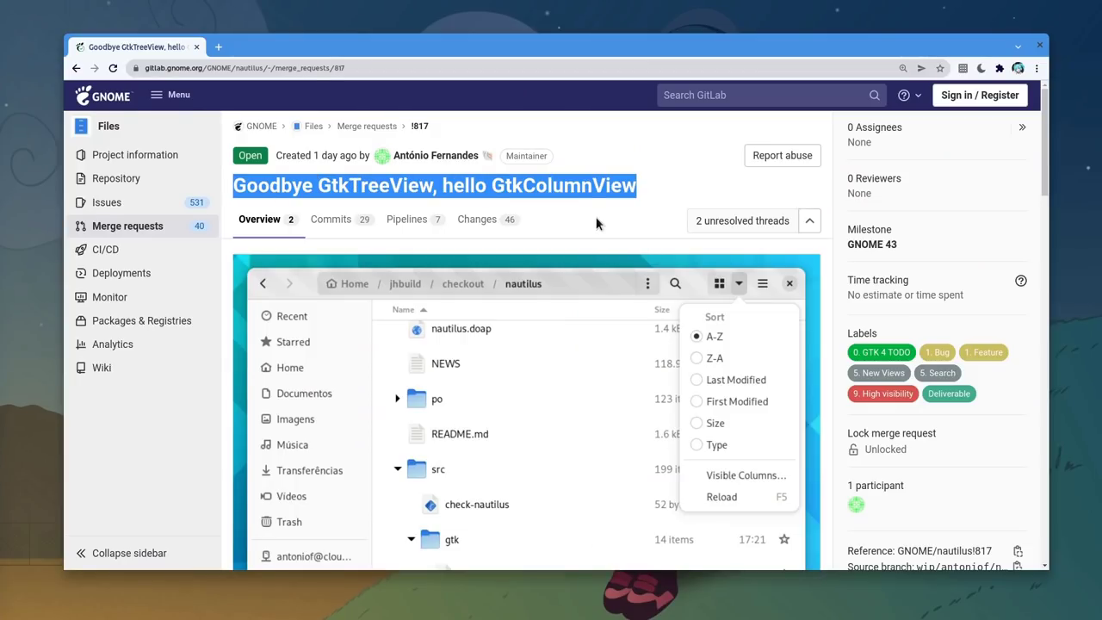
left_click(597, 223)
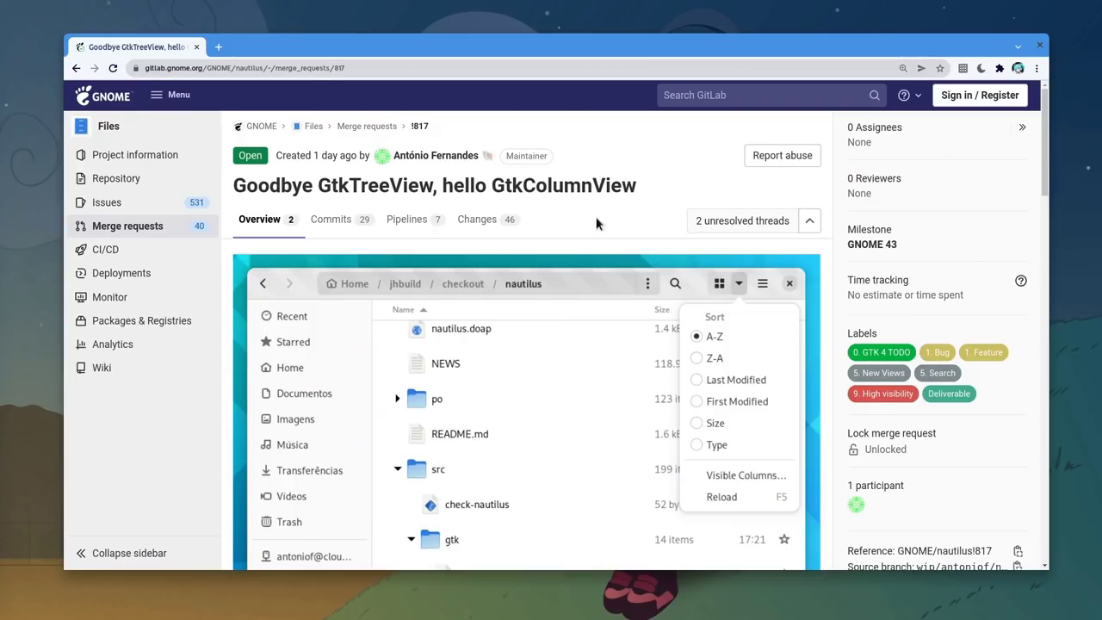
double_click(580, 180)
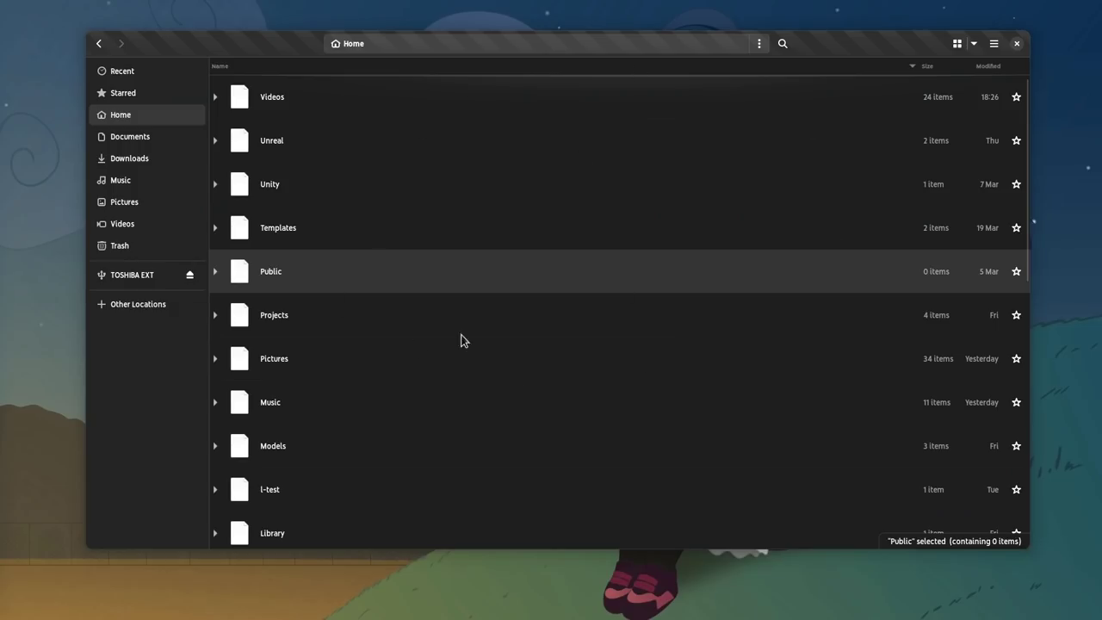
Step: Open the GTK Inspector for the Files window with generic file icons and start picking a widget to inspect
key("ctrl+shift+d")
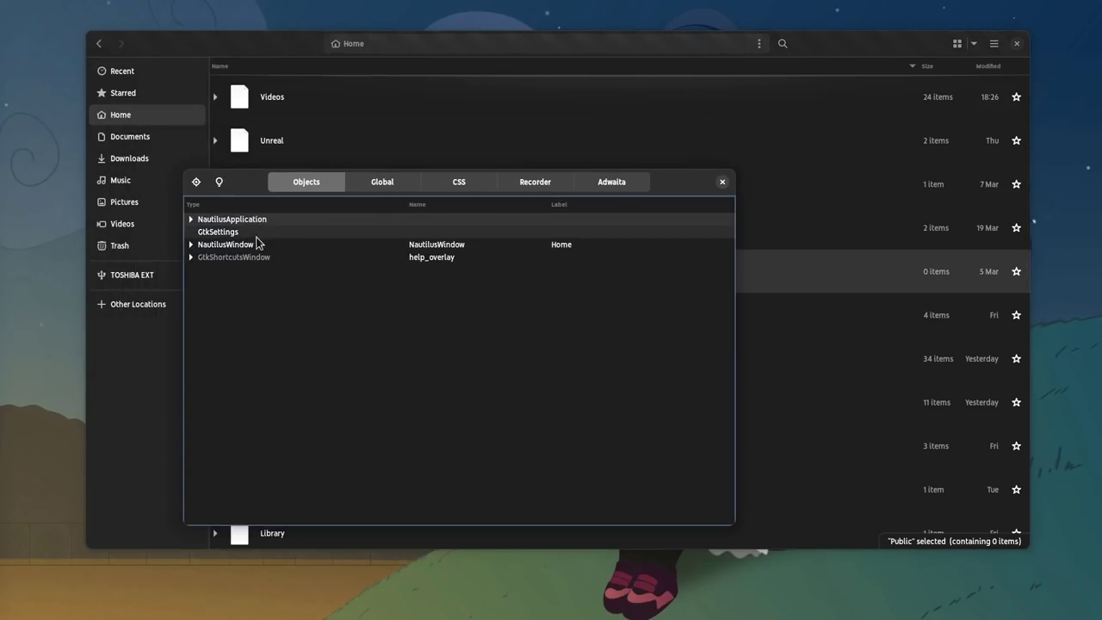
left_click(188, 183)
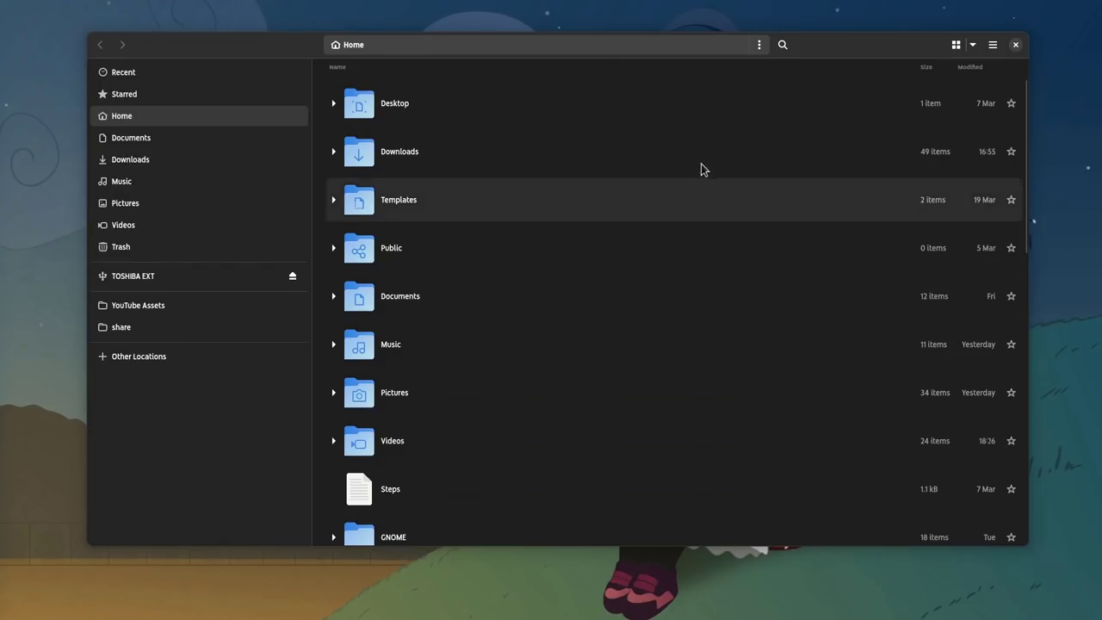
Step: Open the GTK Inspector for the Files window with blue folder icons, place it over the file list and start the widget picker
key("ctrl+shift+d")
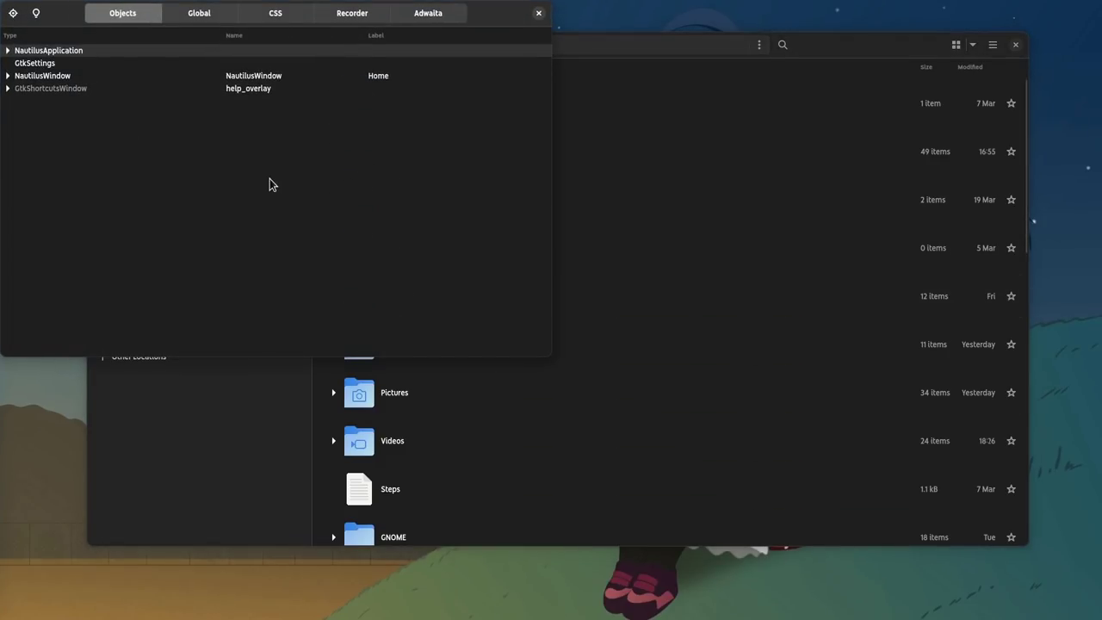
left_click_drag(271, 181, 478, 322)
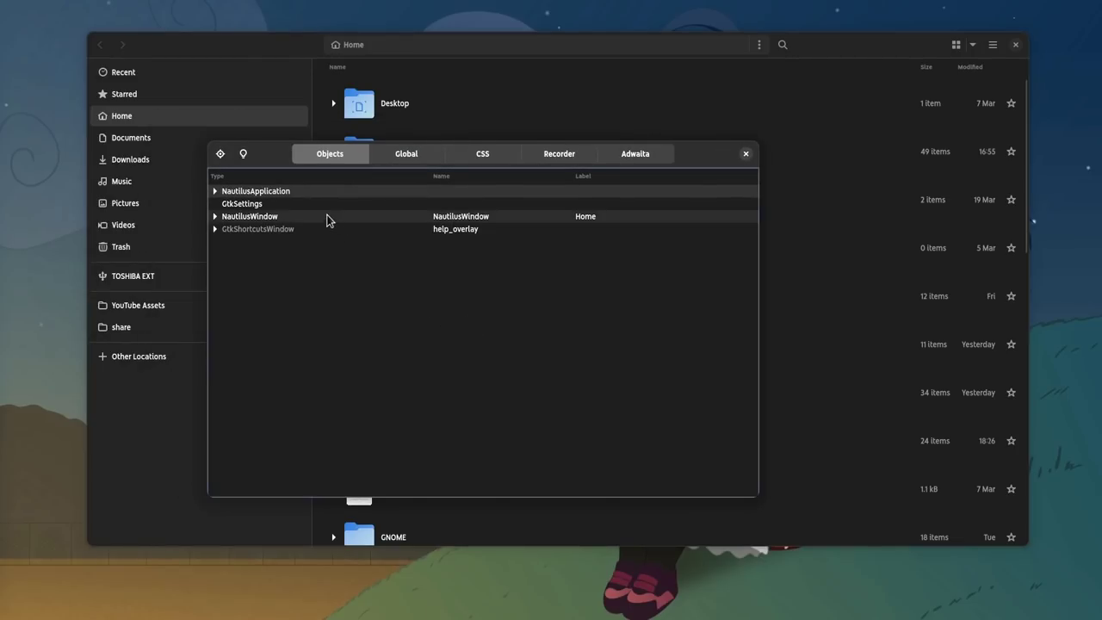
left_click(220, 156)
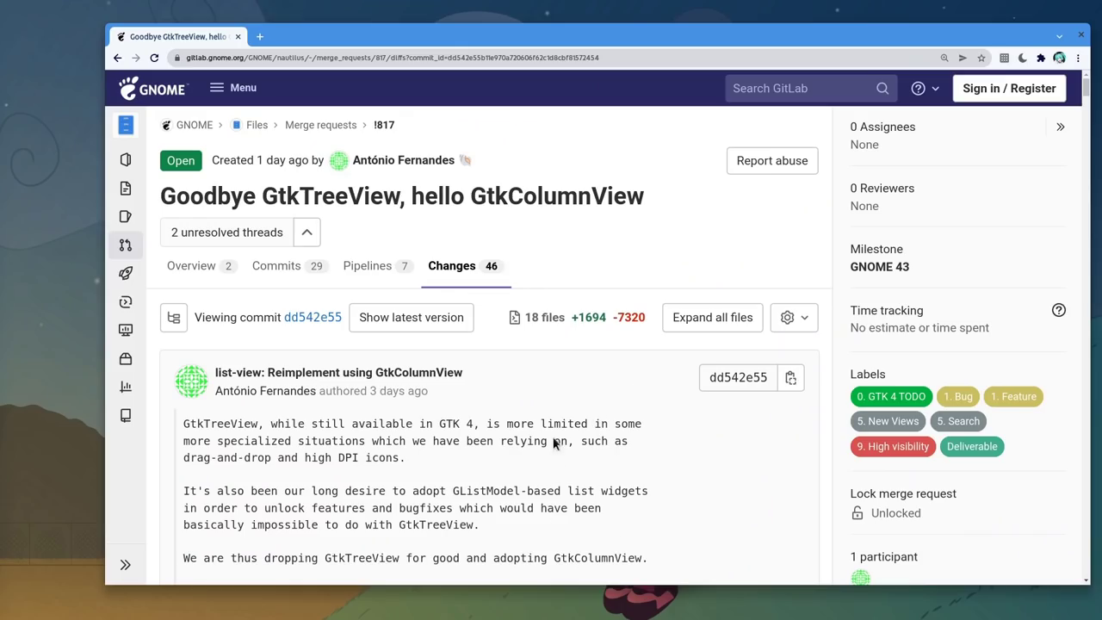
Step: Read the commit message's list of new GtkColumnView features, from rubberband selection to the starring animation
scroll(633, 437, "down", 5)
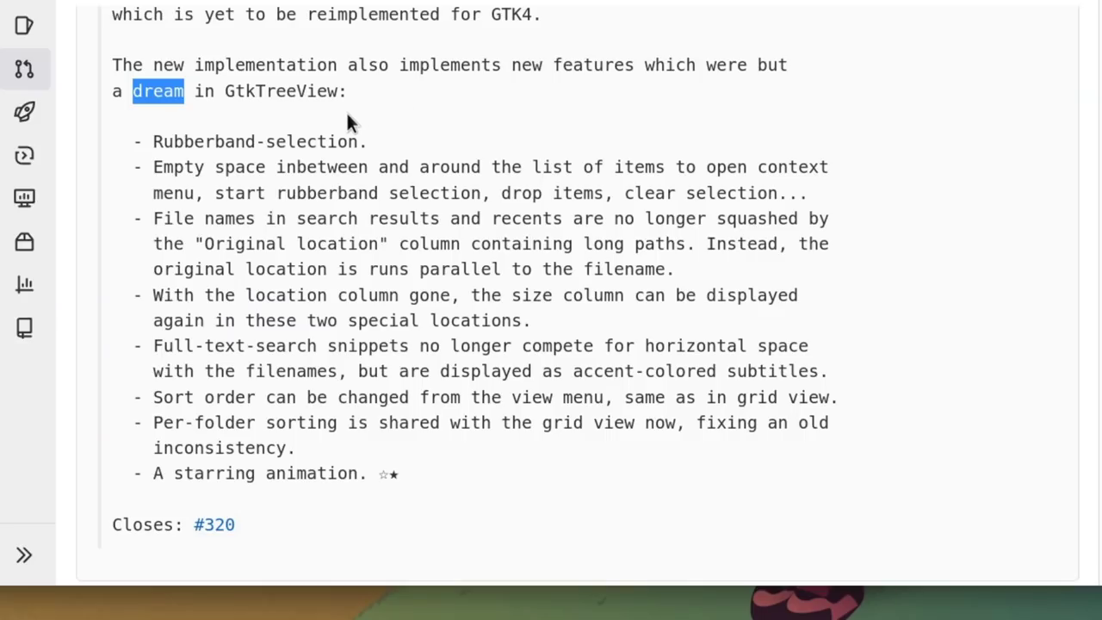
triple_click(351, 139)
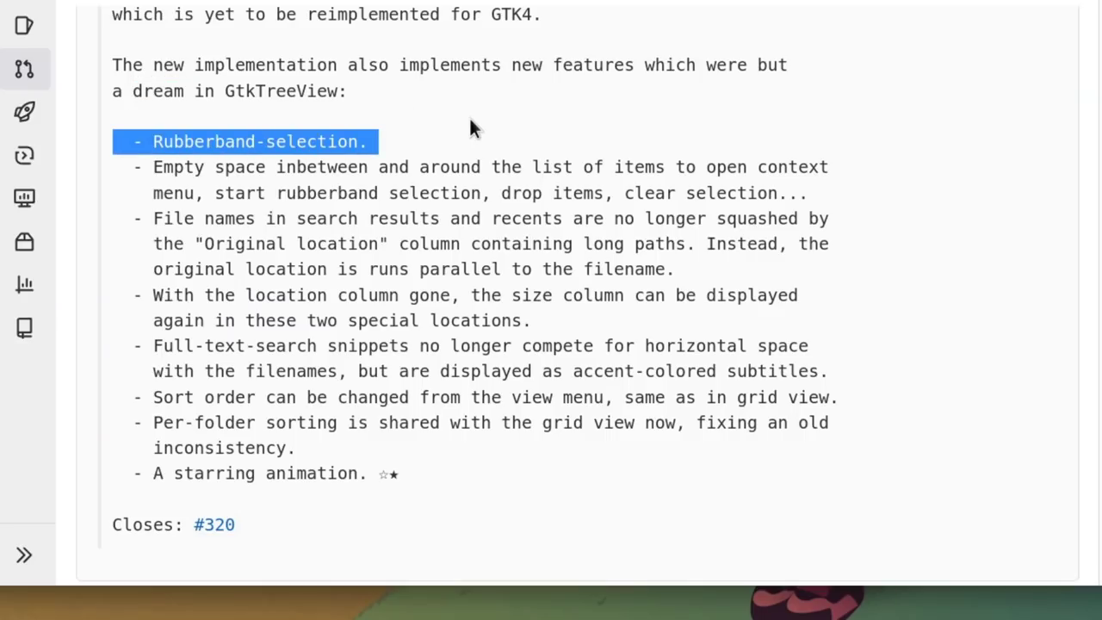
triple_click(448, 166)
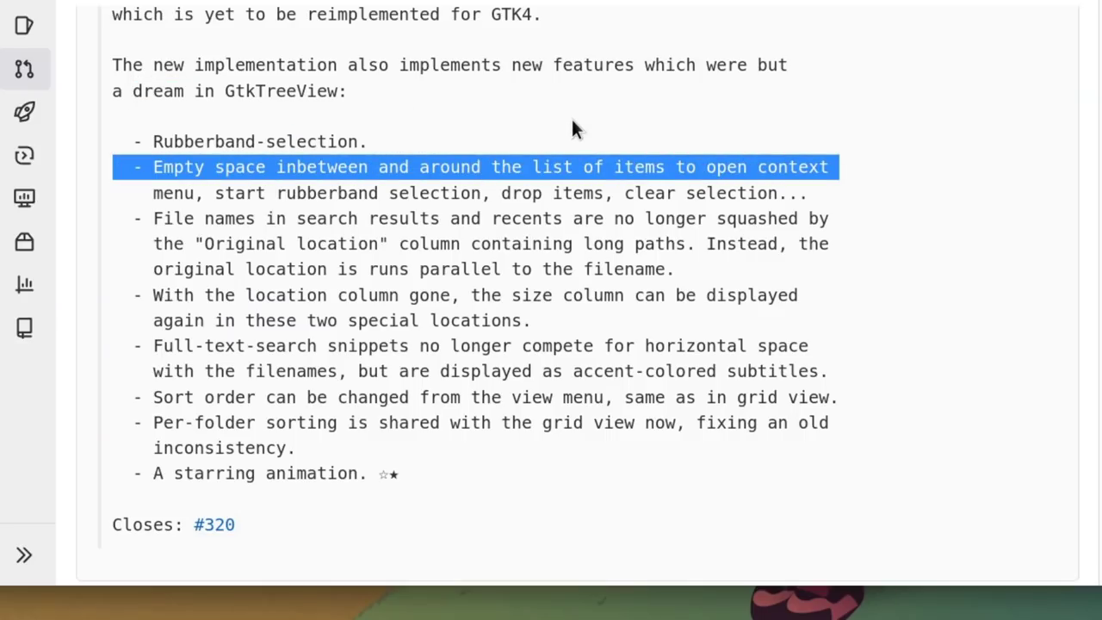
triple_click(491, 218)
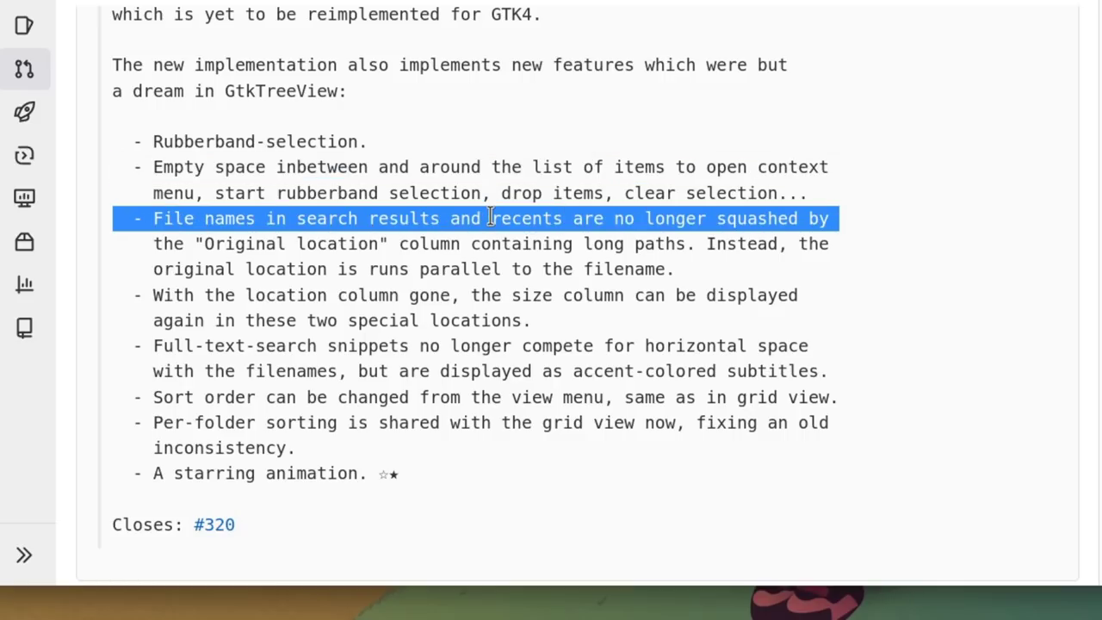
triple_click(451, 294)
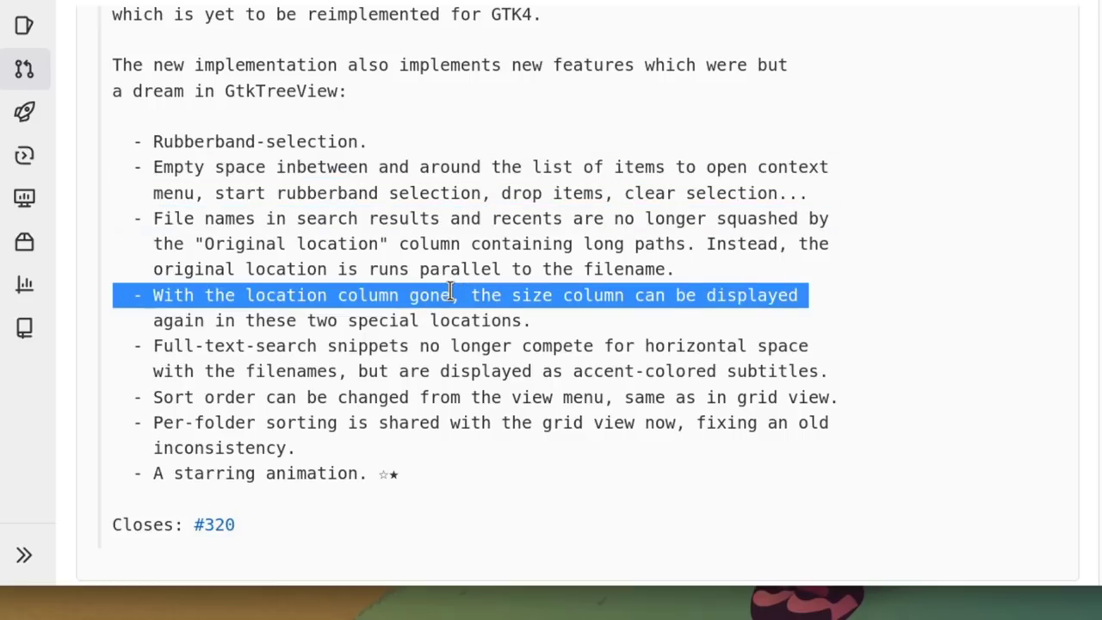
triple_click(422, 347)
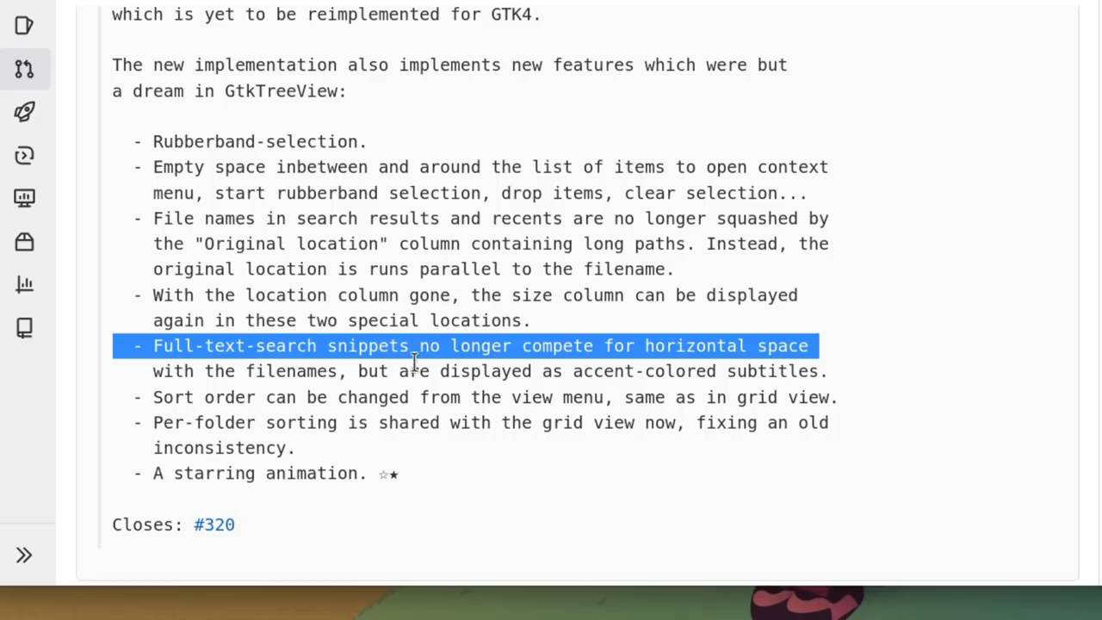
triple_click(403, 397)
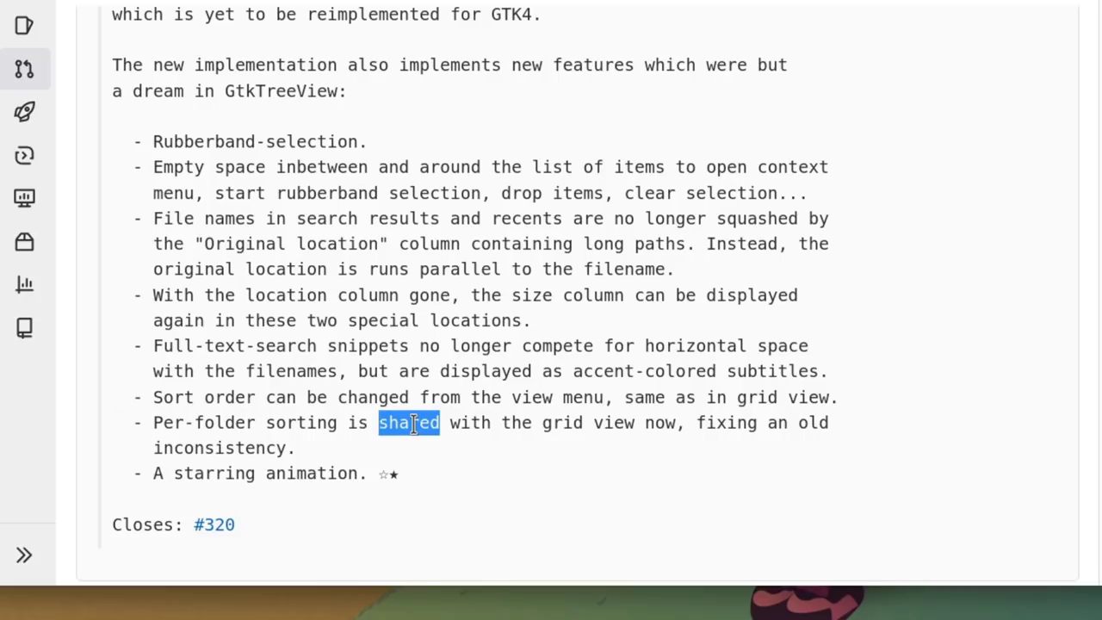
triple_click(411, 422)
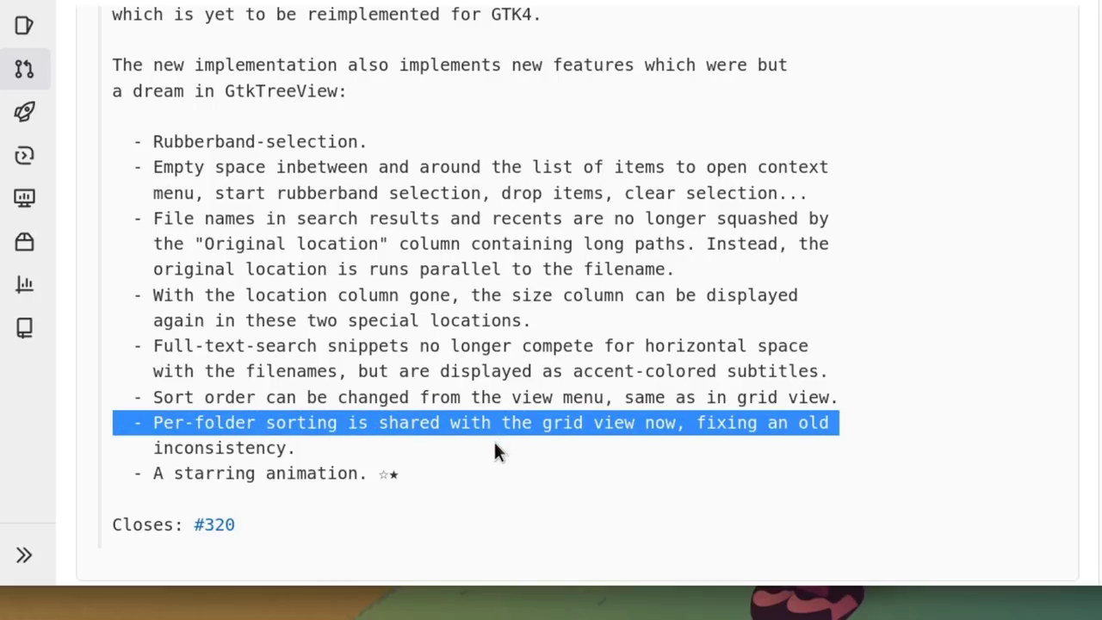
triple_click(290, 474)
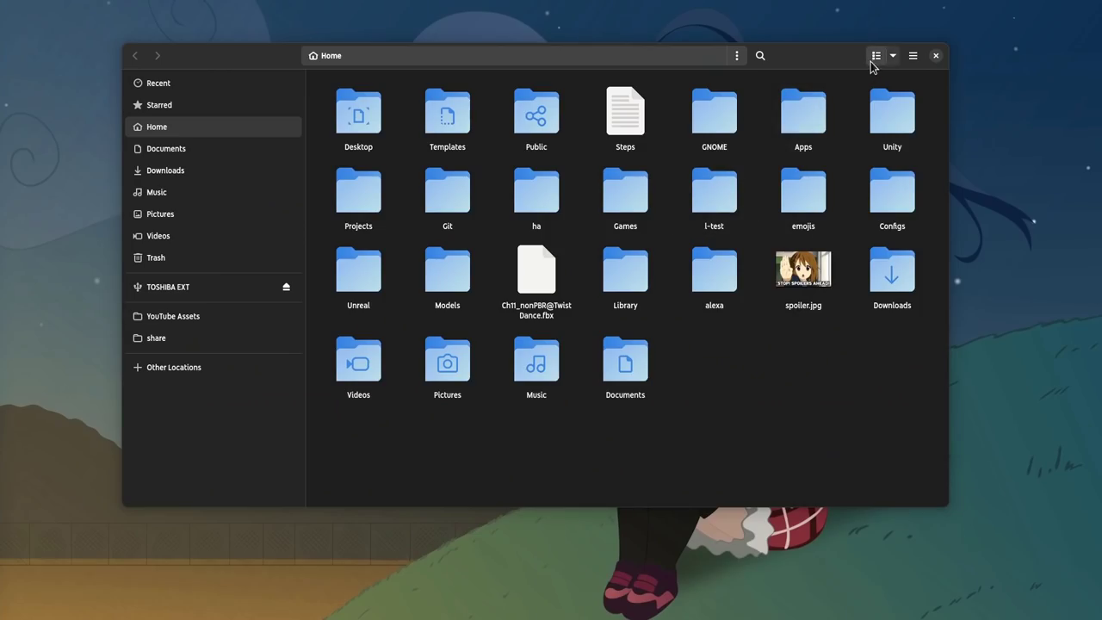
Step: Switch Home to list view, rubber-band select a group of rows, and reduce the selection to the GNOME folder
left_click(876, 55)
left_click_drag(591, 447, 685, 142)
scroll(594, 205, "down", 2)
left_click(585, 223)
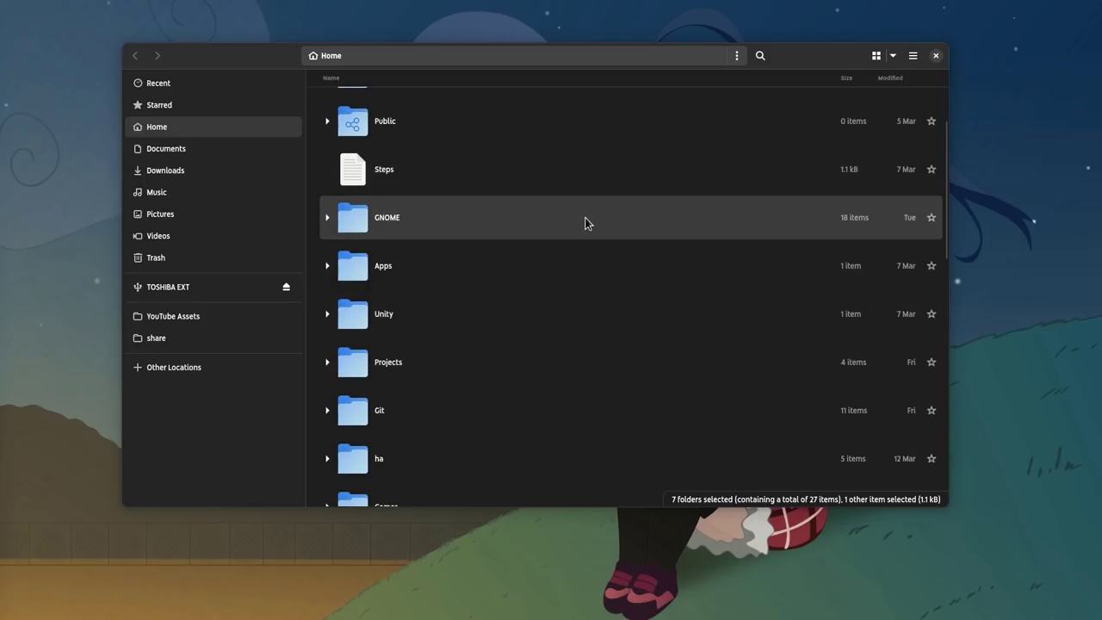
Step: Review the actions available for the GNOME and Apps folders in list view
right_click(537, 224)
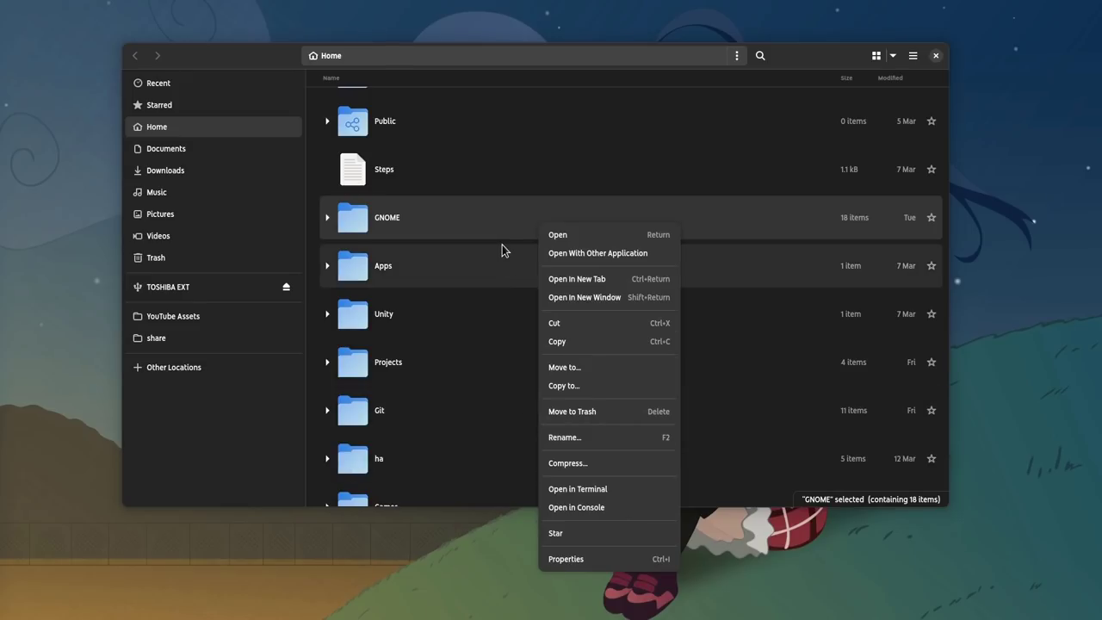
key("Escape")
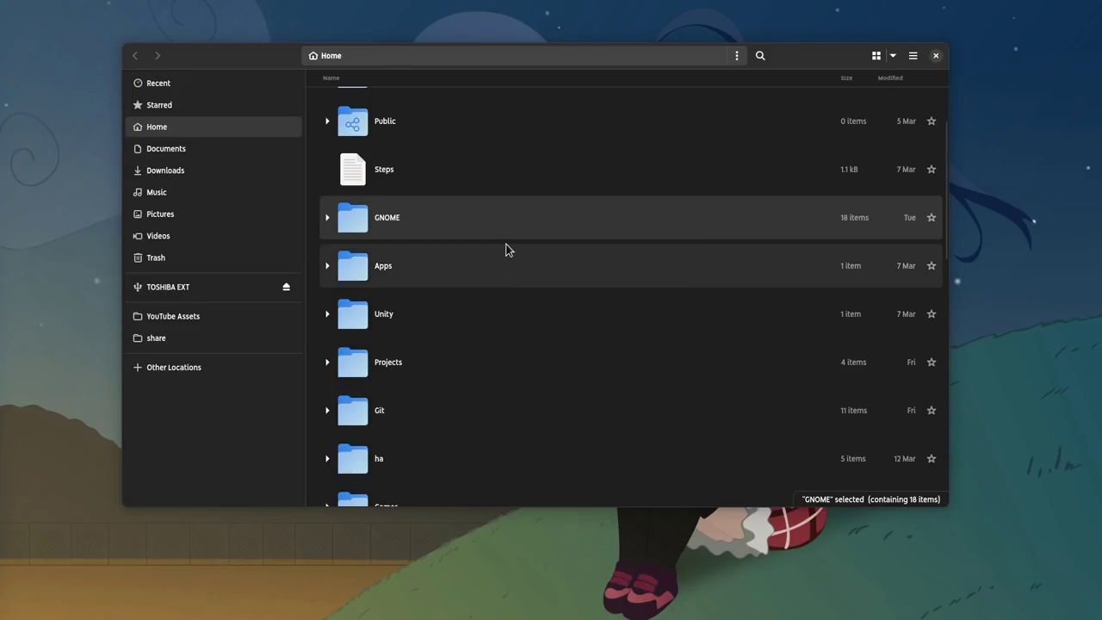
right_click(513, 244)
key("Escape")
right_click(514, 245)
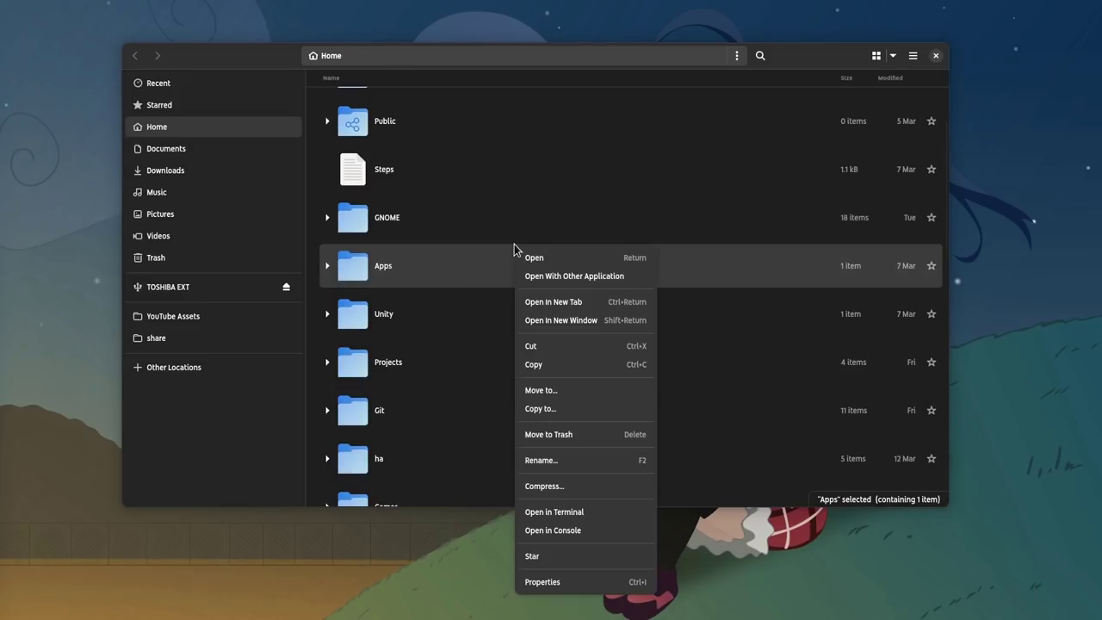
key("Escape")
Step: Start creating a new folder from the empty gap between the GNOME and Apps rows, and cancel it
right_click(502, 244)
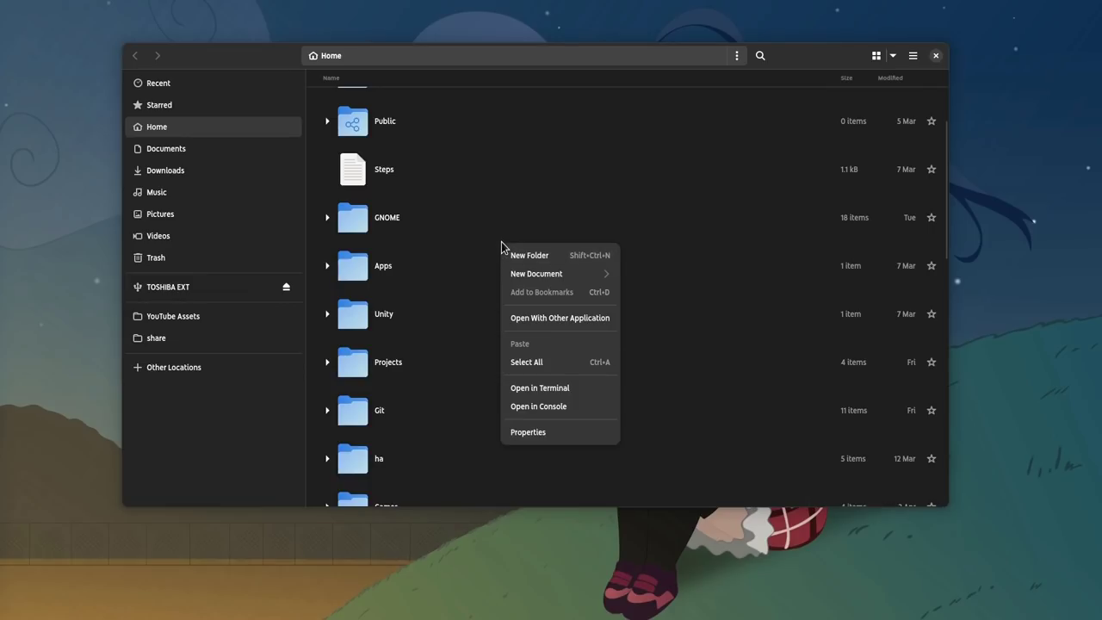
left_click(551, 261)
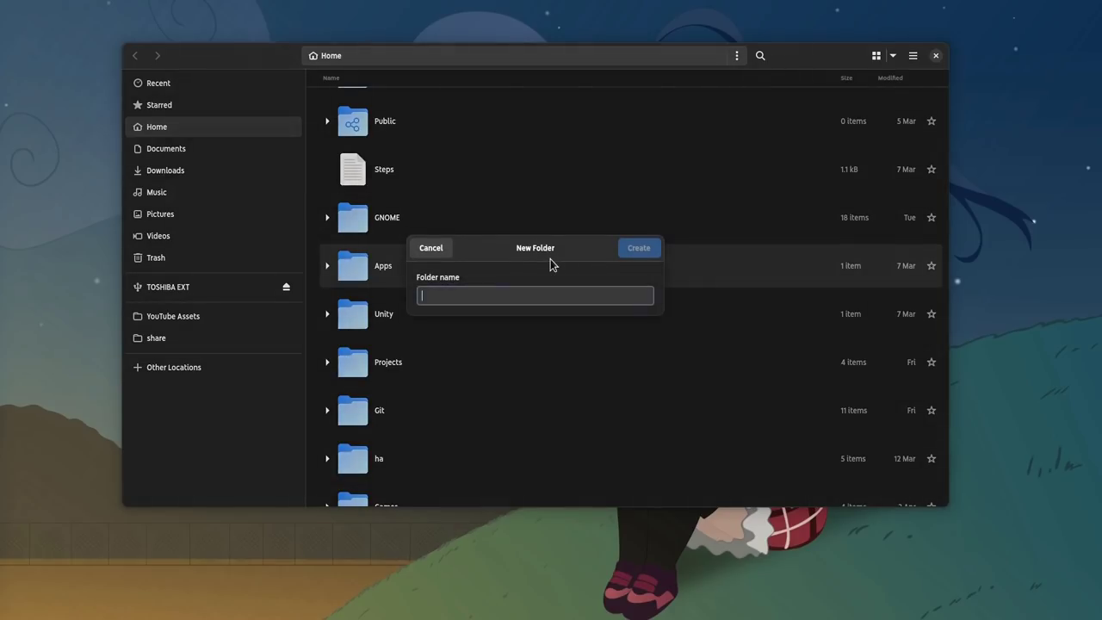
left_click(431, 248)
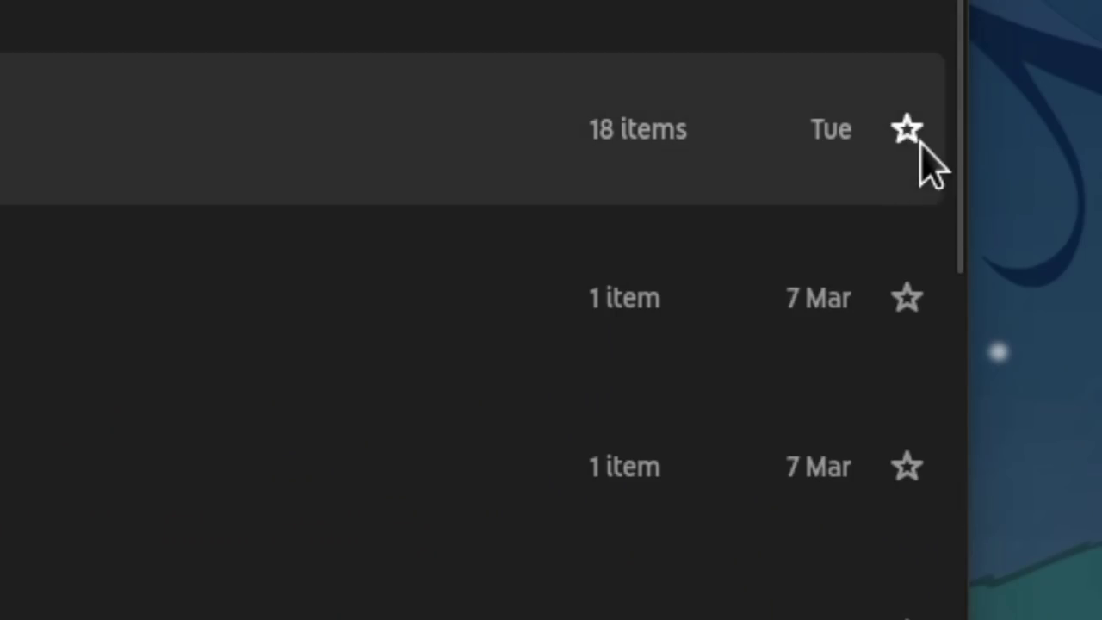
Step: Try the starring animation on the GNOME folder, leaving the folder unstarred
left_click(932, 219)
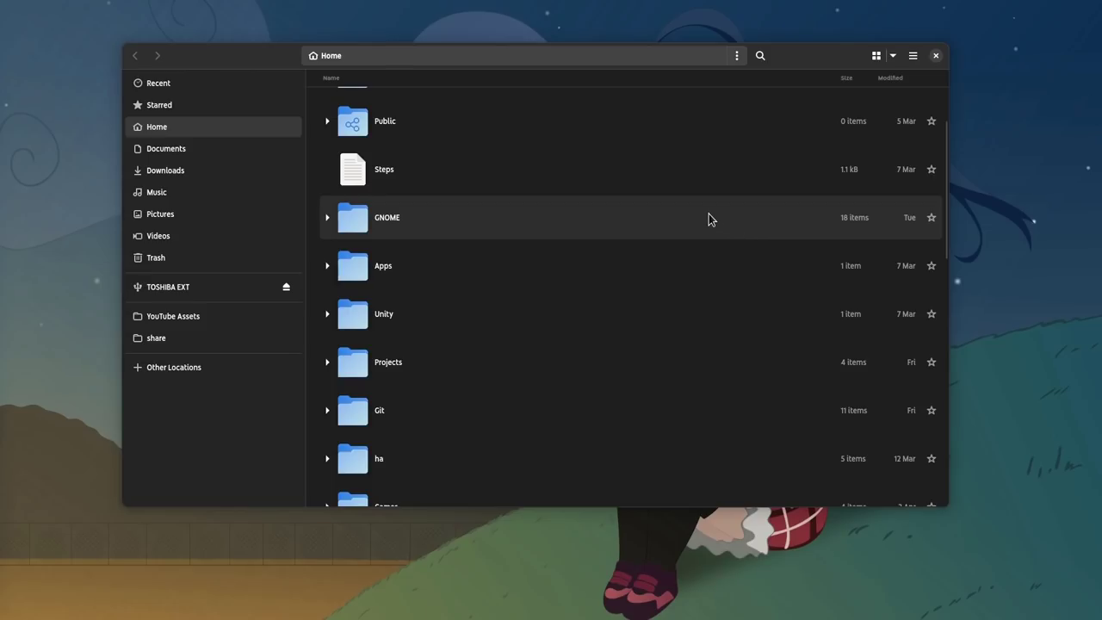
Step: Search the Home folder for "cocoa" and look through the matching files in list view
type("cocoa")
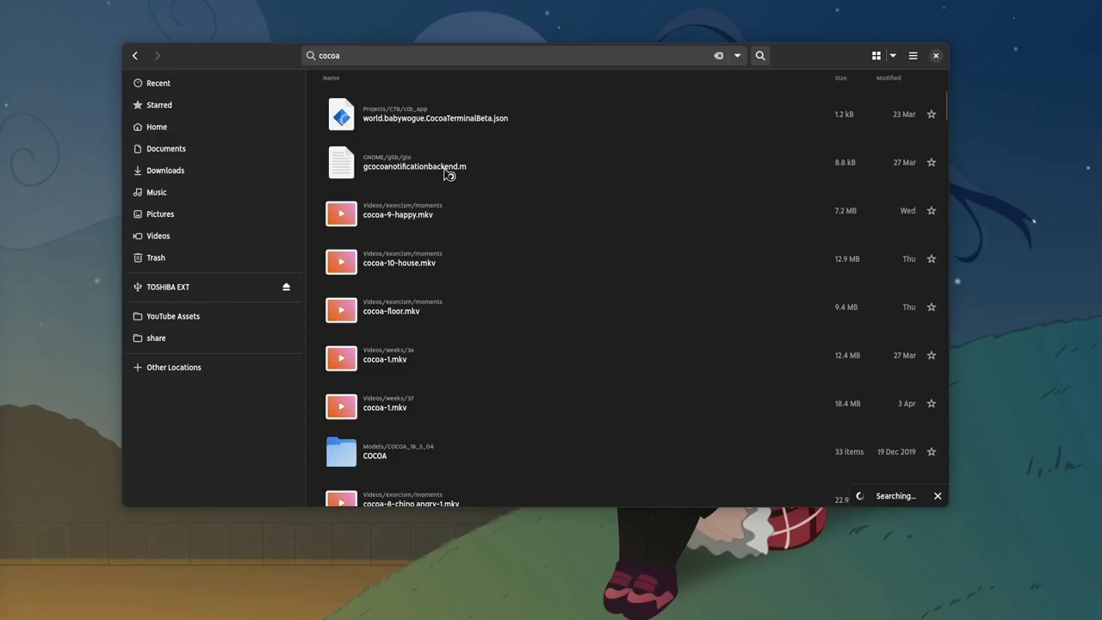
scroll(402, 603, "down", 3)
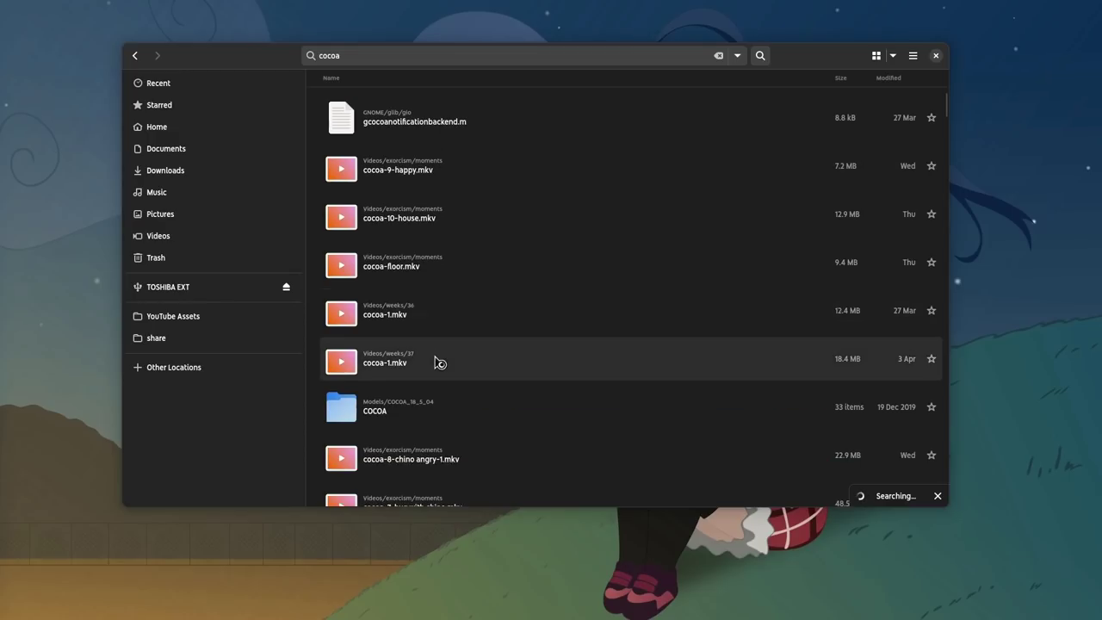
scroll(483, 250, "up", 3)
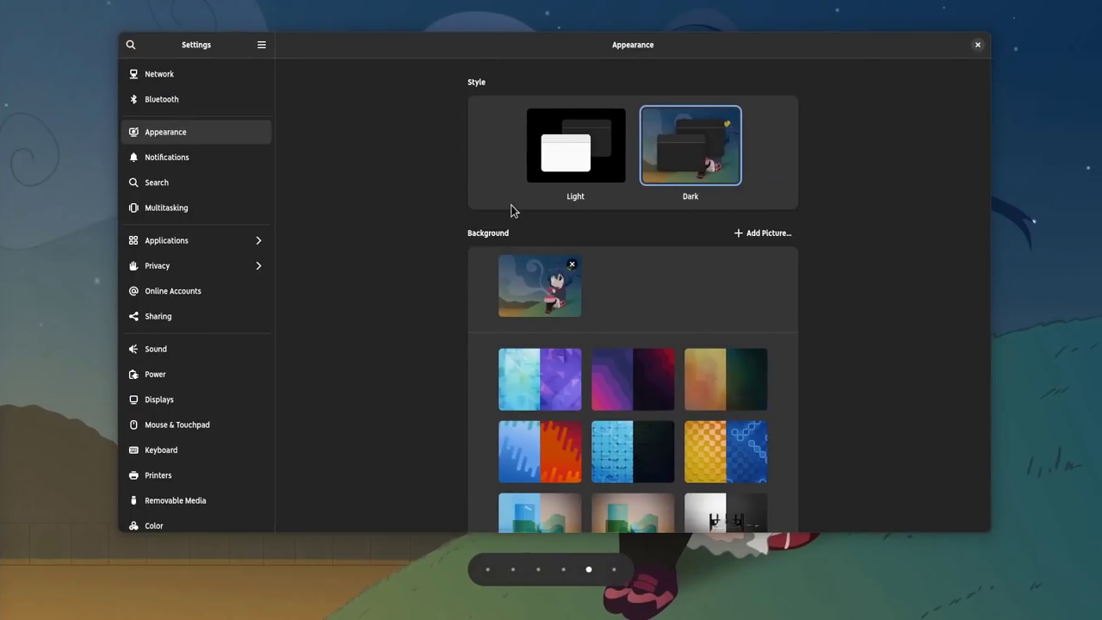
Step: Switch the system appearance to the Light style in Settings, and return to the Home folder in Files
left_click(550, 161)
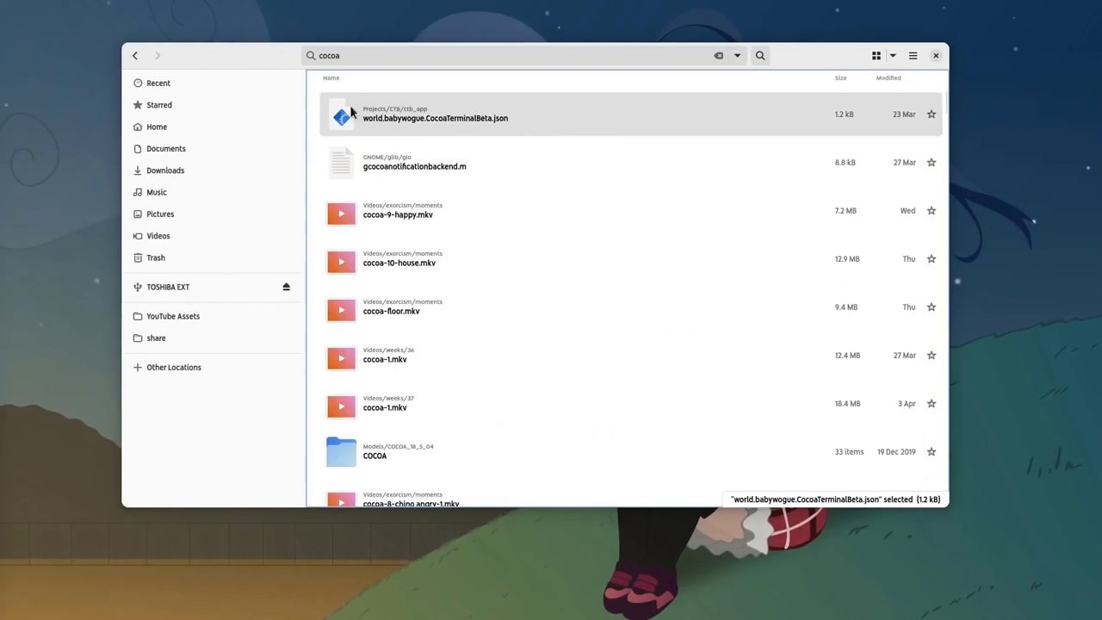
left_click(191, 127)
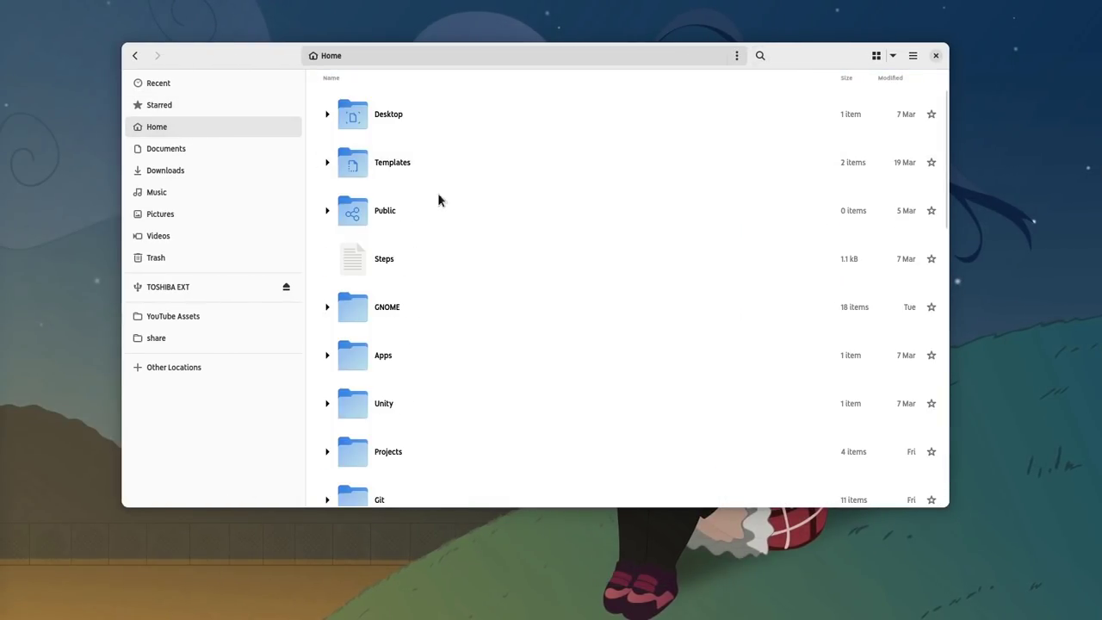
scroll(443, 203, "down", 8)
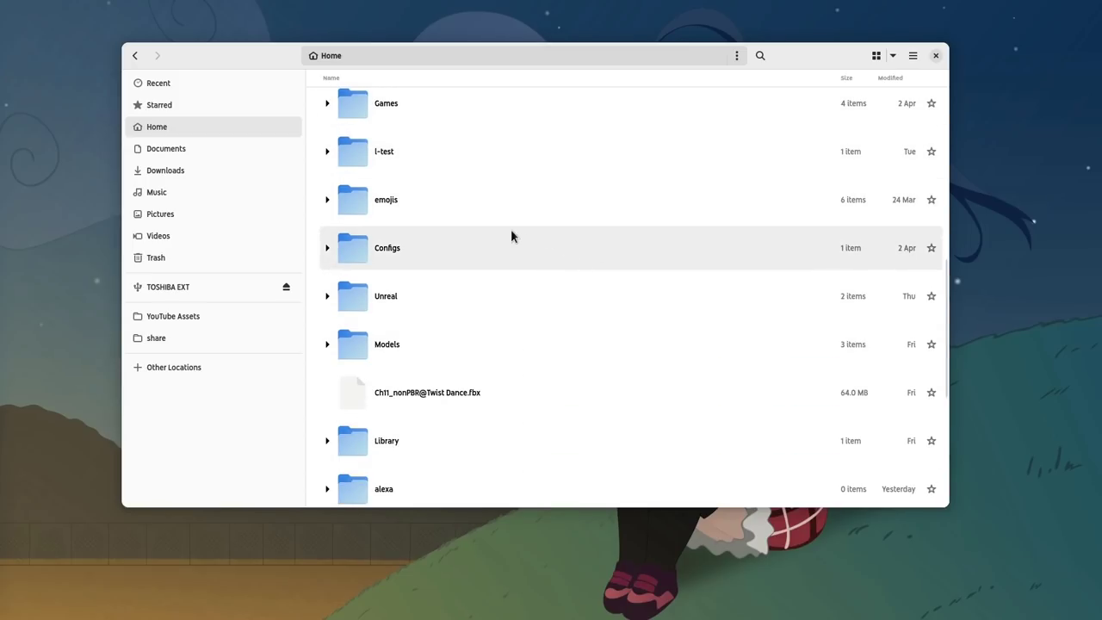
Step: Reduce the list view's icon size by two levels
left_click(893, 57)
left_click(892, 57)
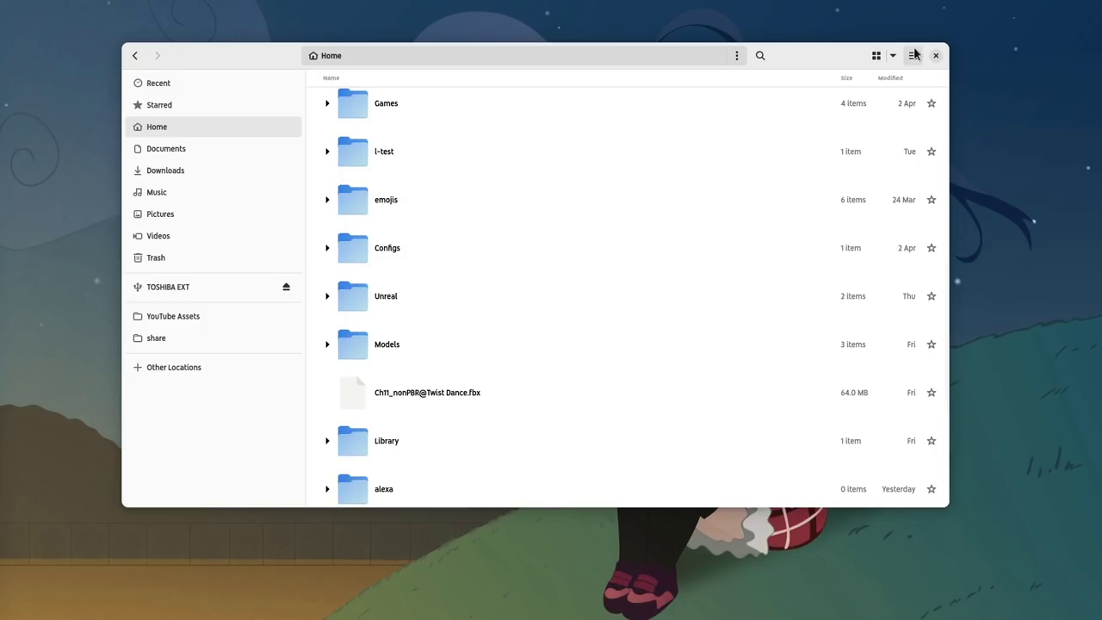
left_click(914, 55)
left_click(931, 130)
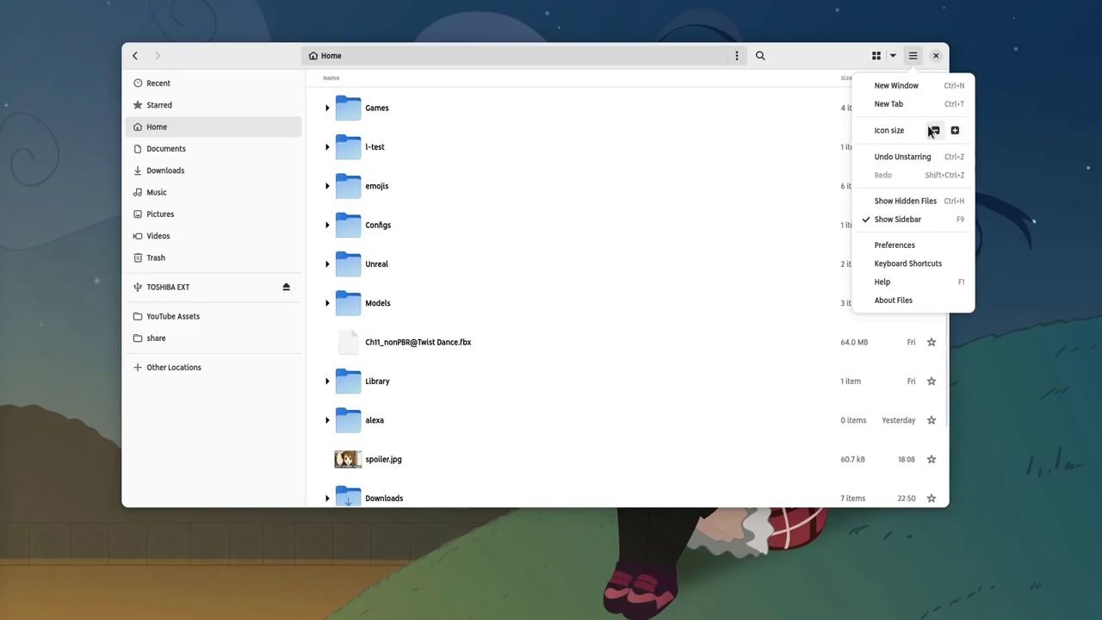
left_click(932, 130)
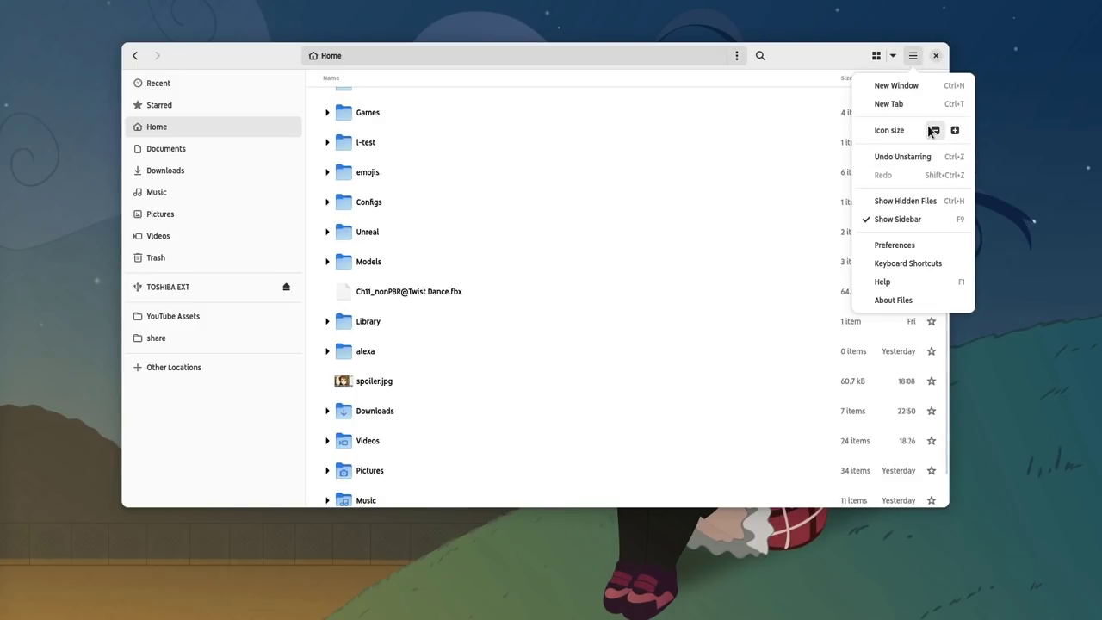
Step: Move the file Ch11_nonPBR@Twist Dance.fbx from Home to the trash
left_click(457, 293)
right_click(457, 294)
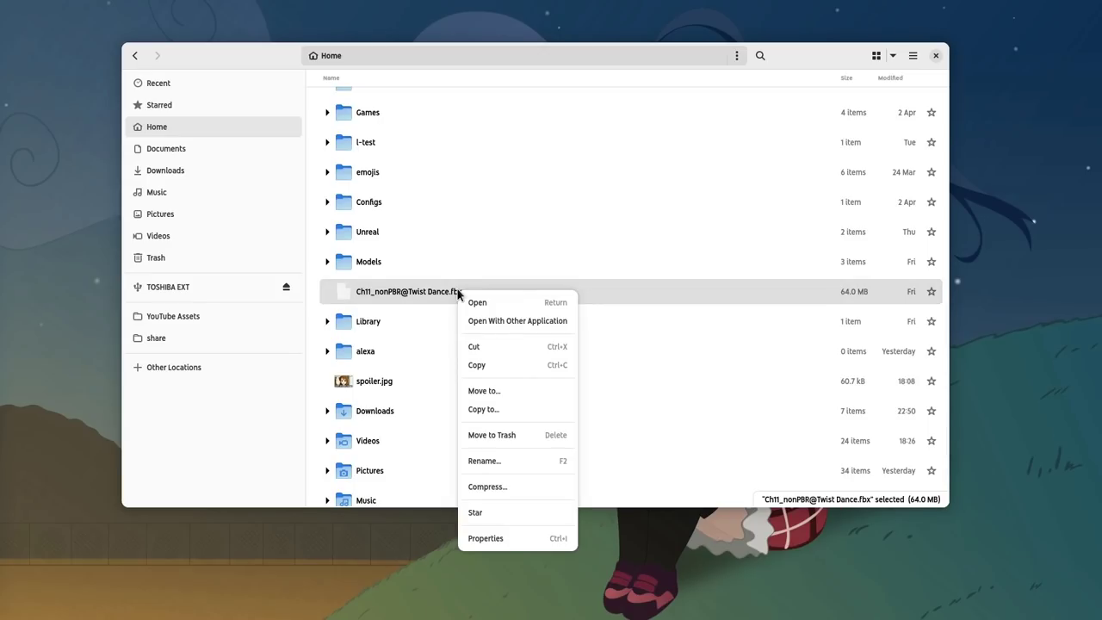
left_click(547, 438)
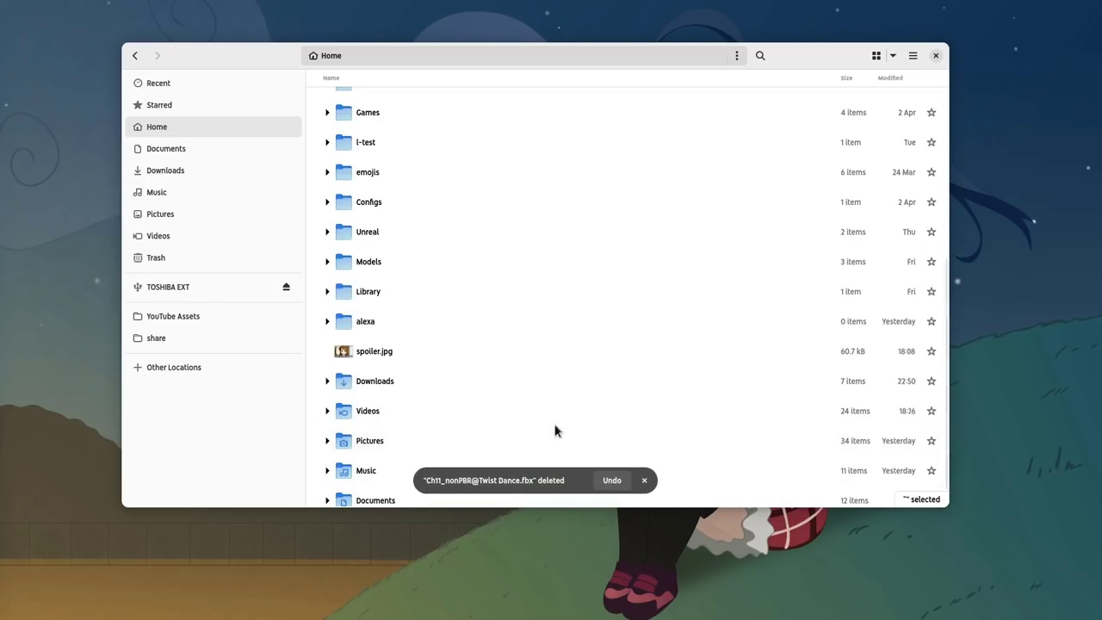